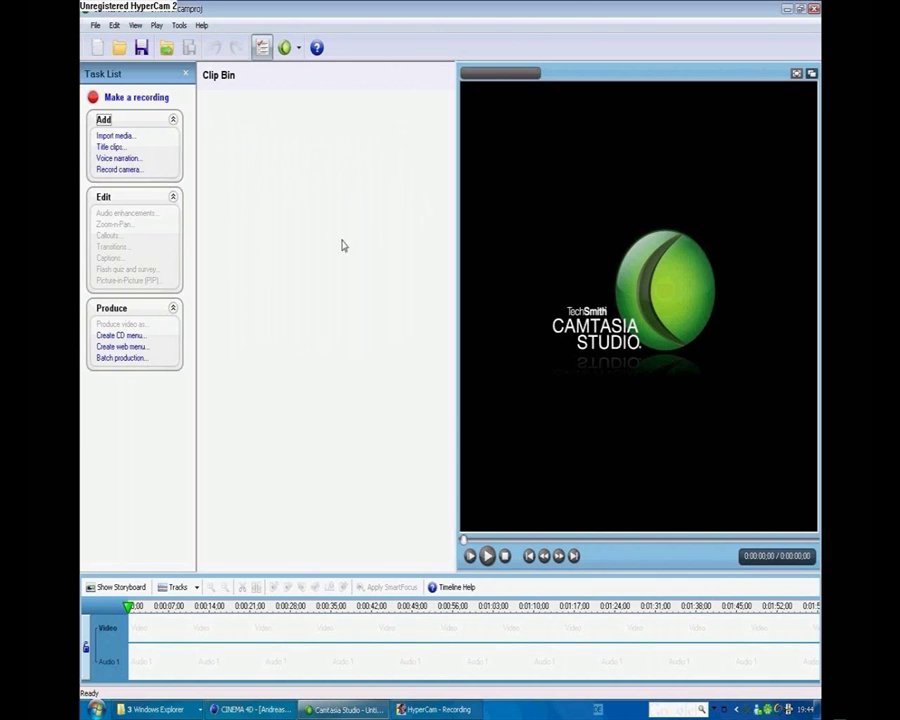
Step: Launch Camtasia Recorder for a new recording, dismiss the hotkey warning and move the recorder window toward the middle of the desktop
left_click(202, 25)
left_click(202, 25)
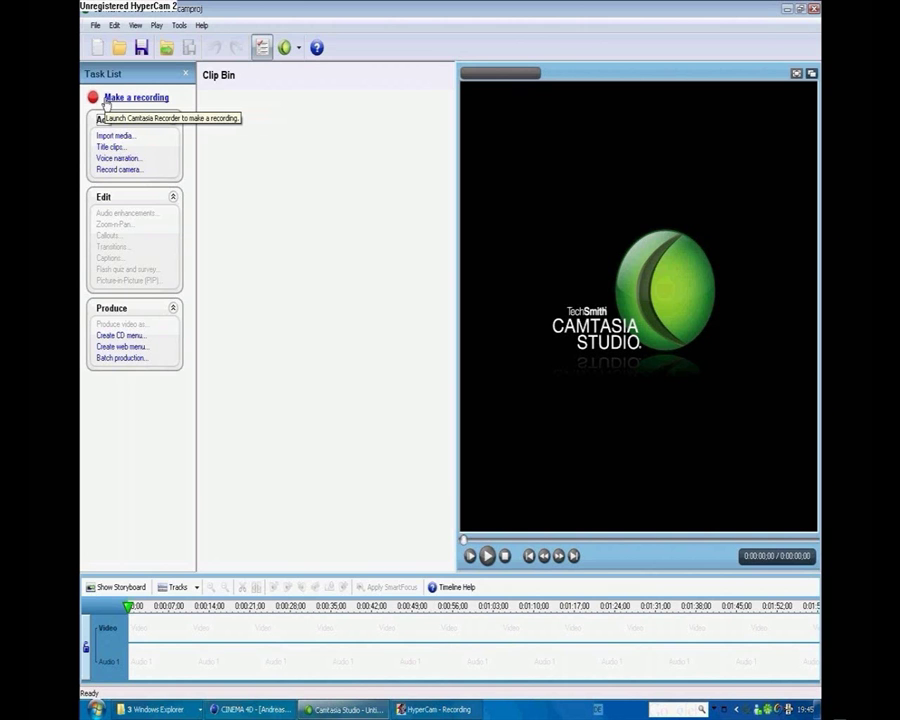
left_click(120, 97)
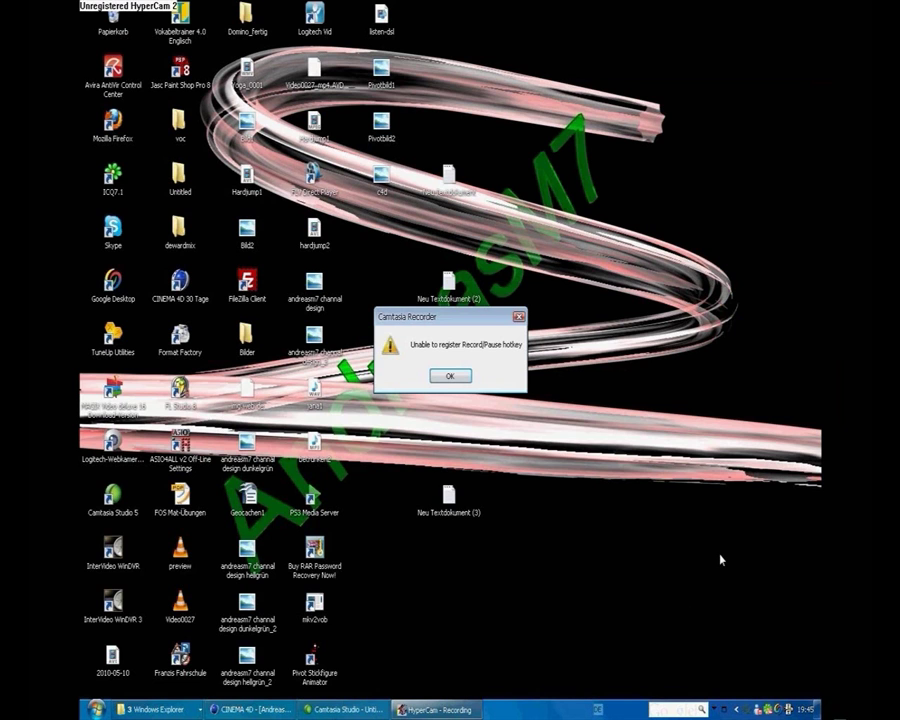
key("Return")
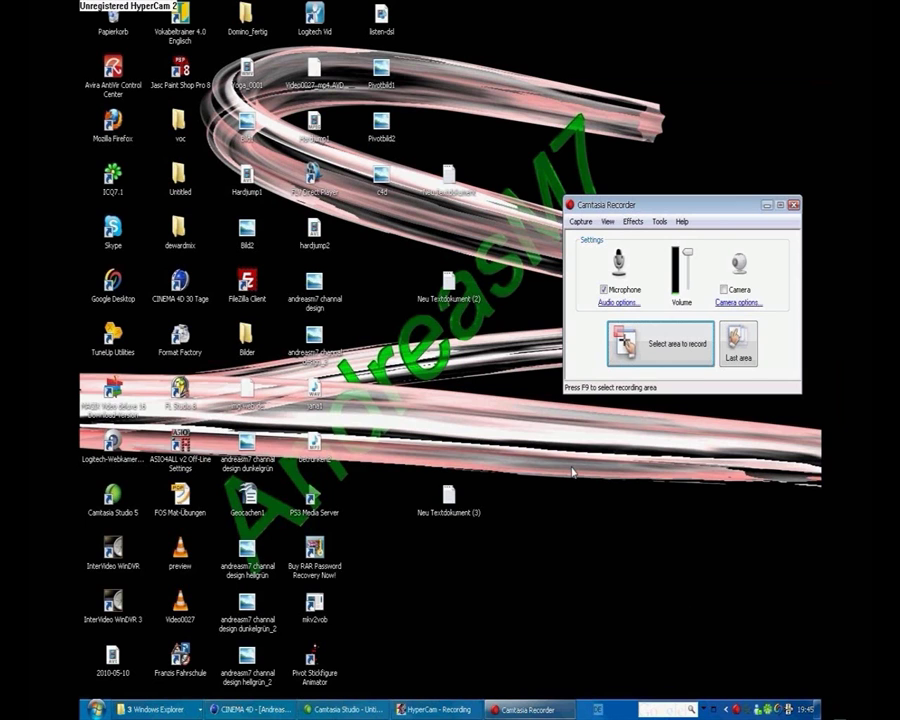
left_click(430, 709)
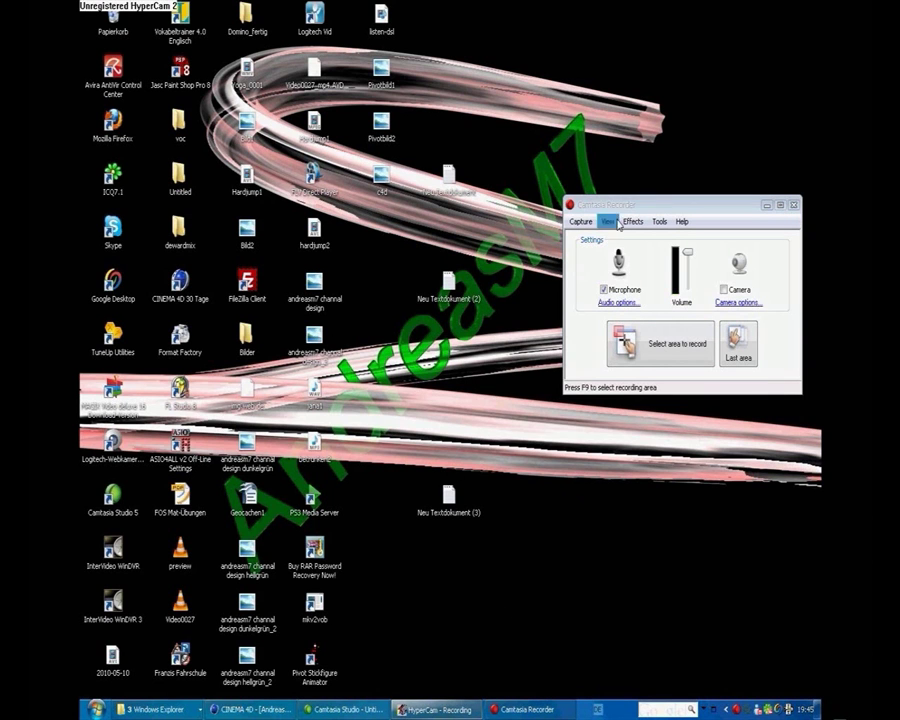
left_click_drag(623, 205, 605, 265)
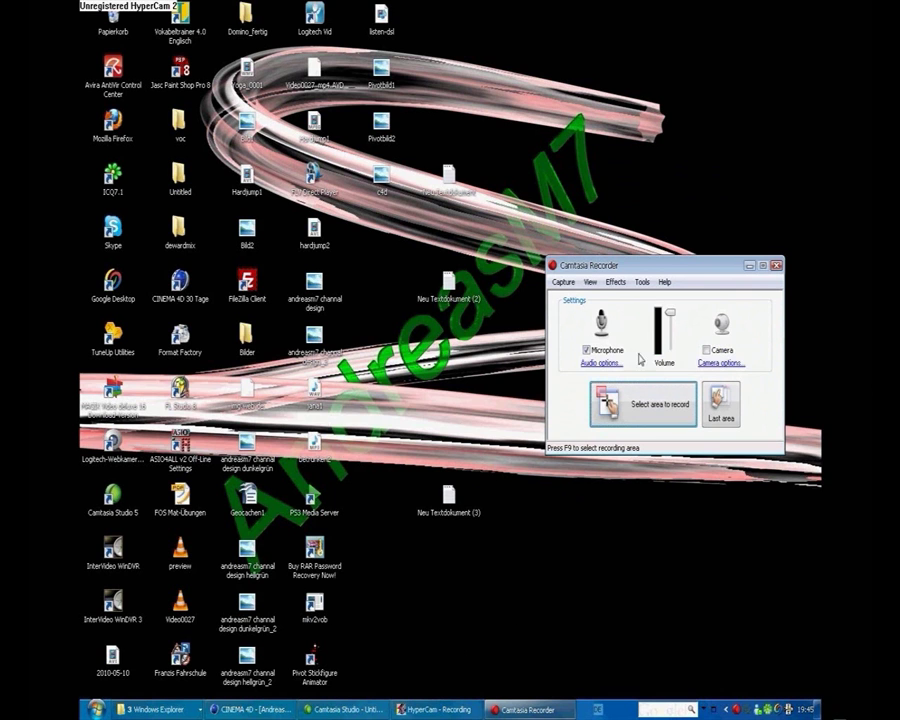
left_click_drag(650, 265, 603, 269)
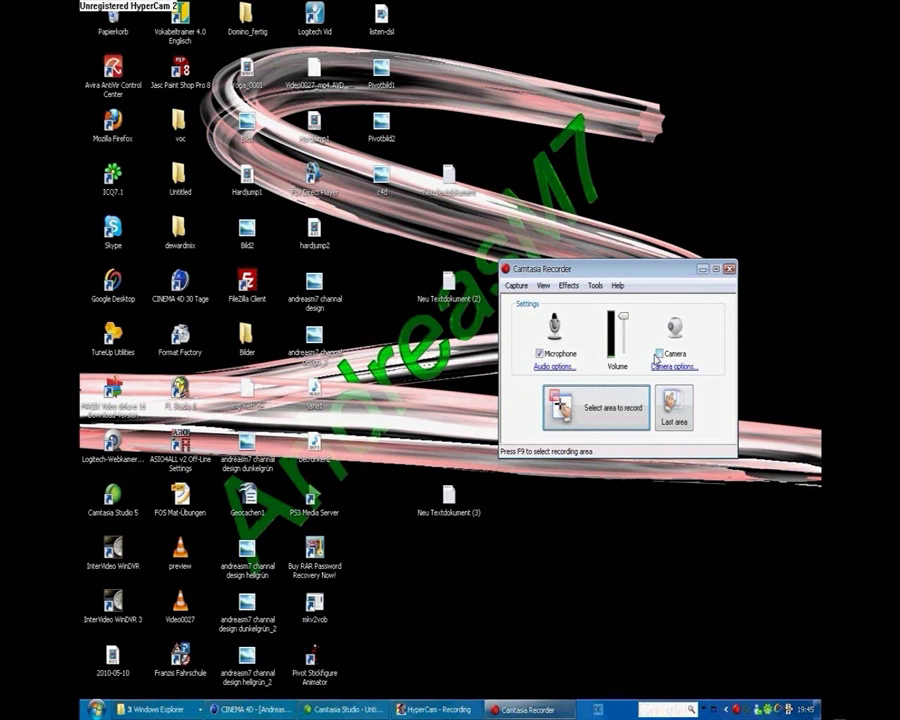
Step: Try enabling camera capture and look through the recorder's view and effects options
left_click(659, 354)
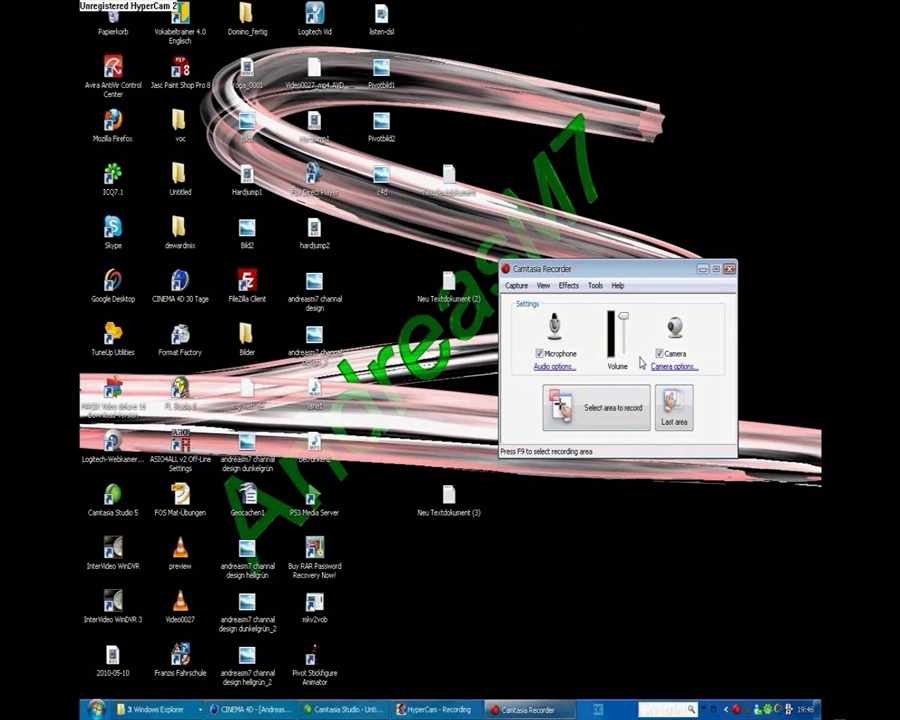
left_click(659, 354)
left_click(516, 285)
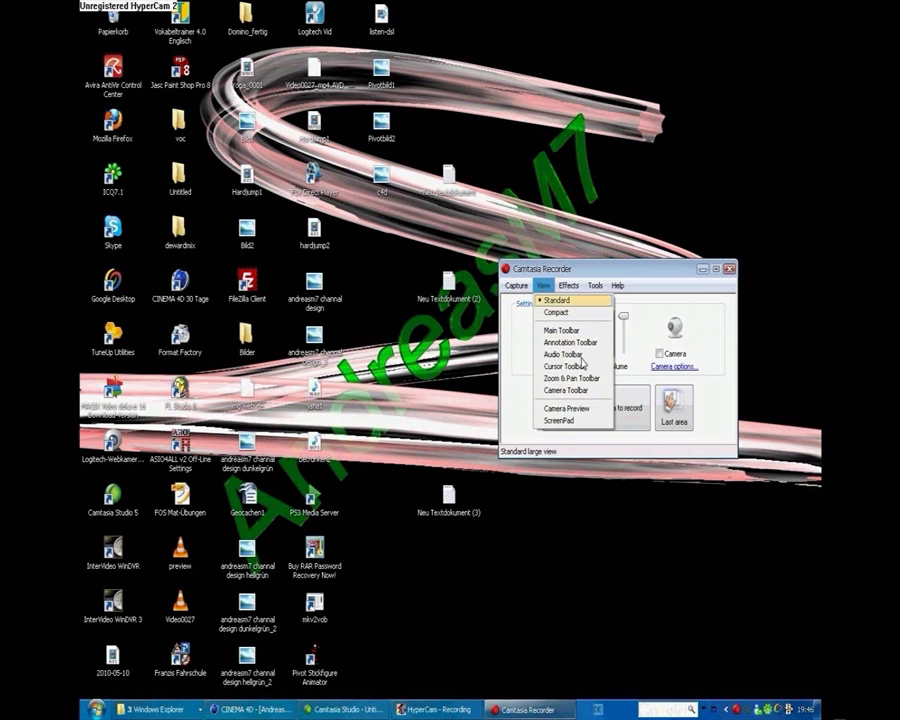
mouse_move(578, 302)
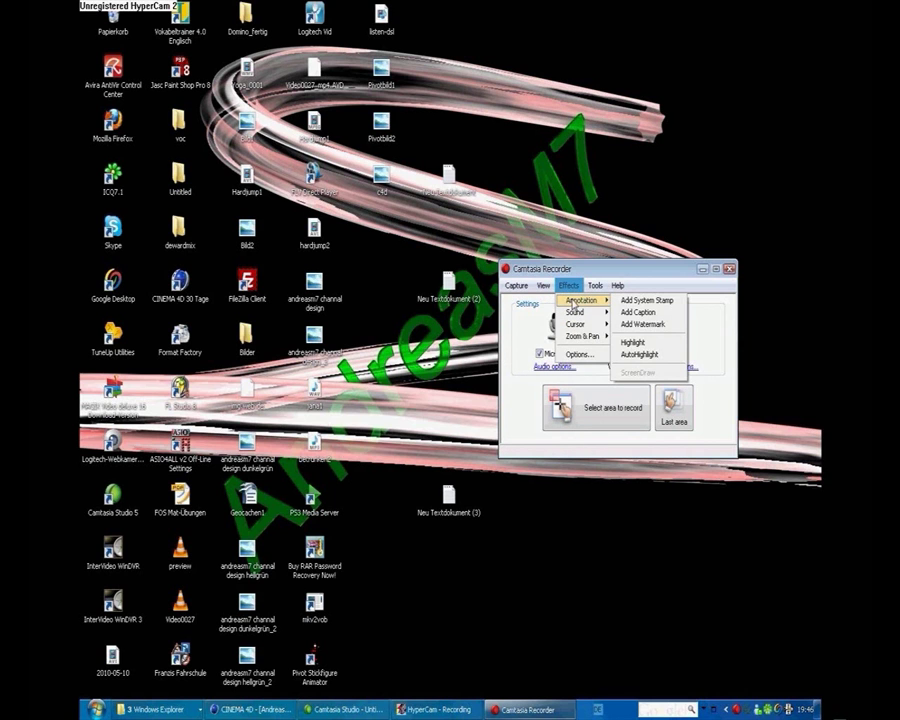
left_click(524, 330)
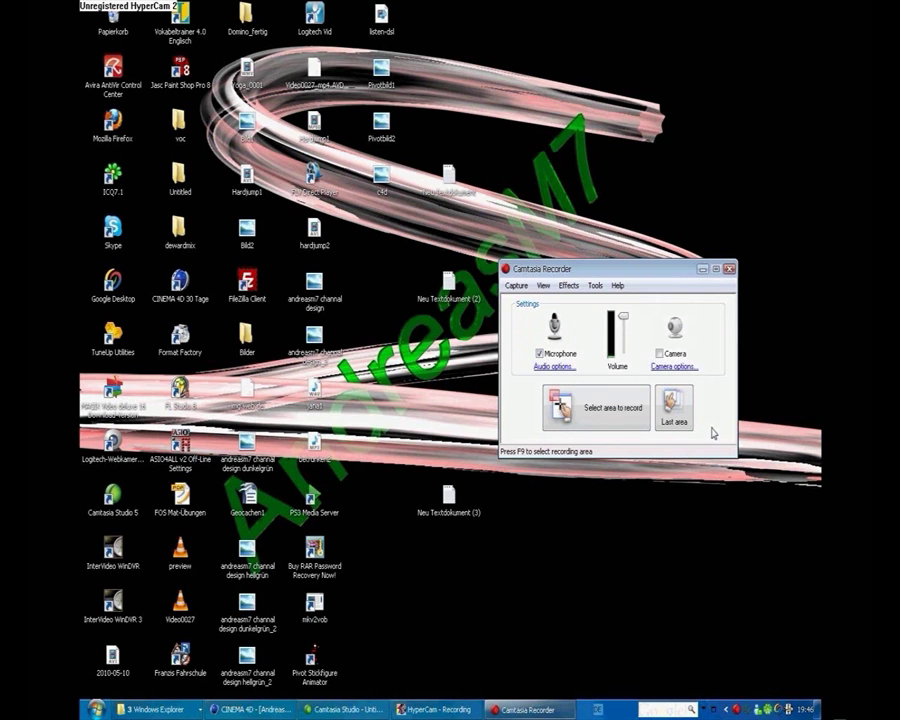
left_click(594, 417)
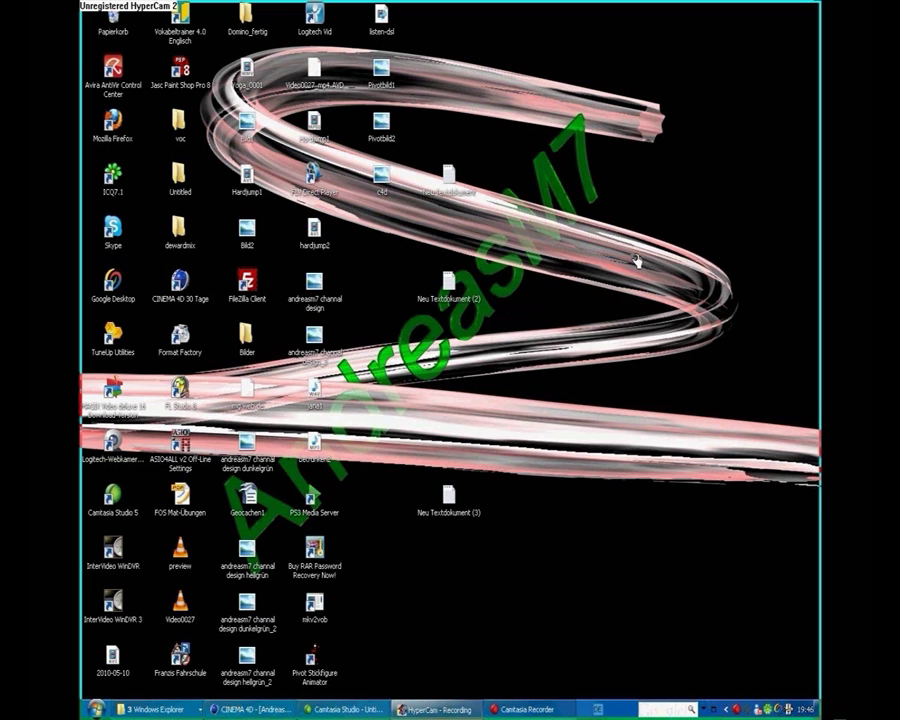
left_click_drag(517, 255, 675, 100)
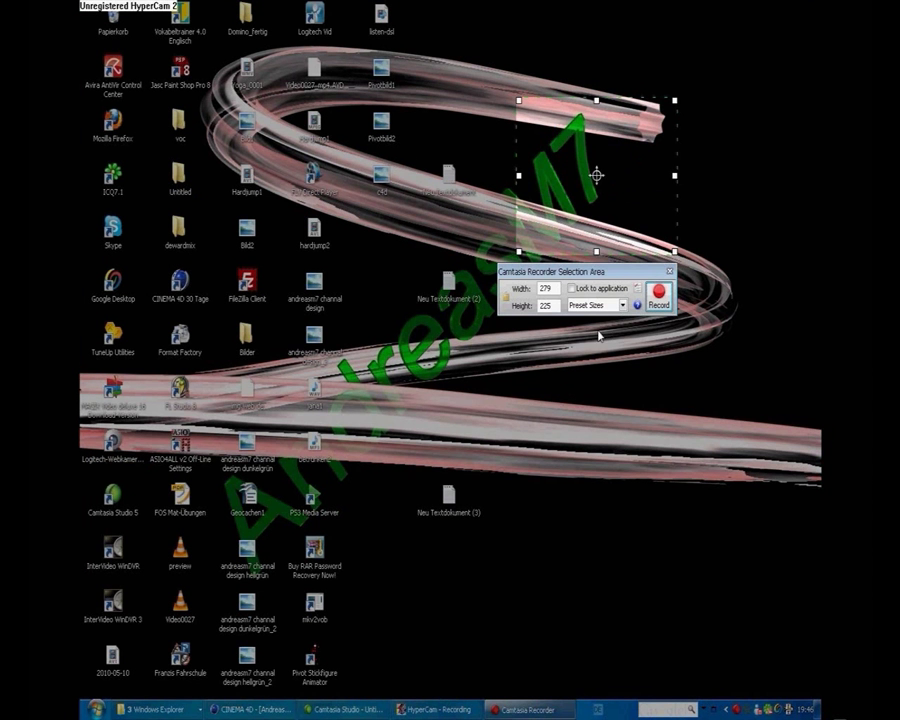
double_click(546, 289)
left_click(546, 289)
left_click(671, 273)
Step: Select the full 1280 x 1024 screen as the recording area and start recording
left_click(590, 420)
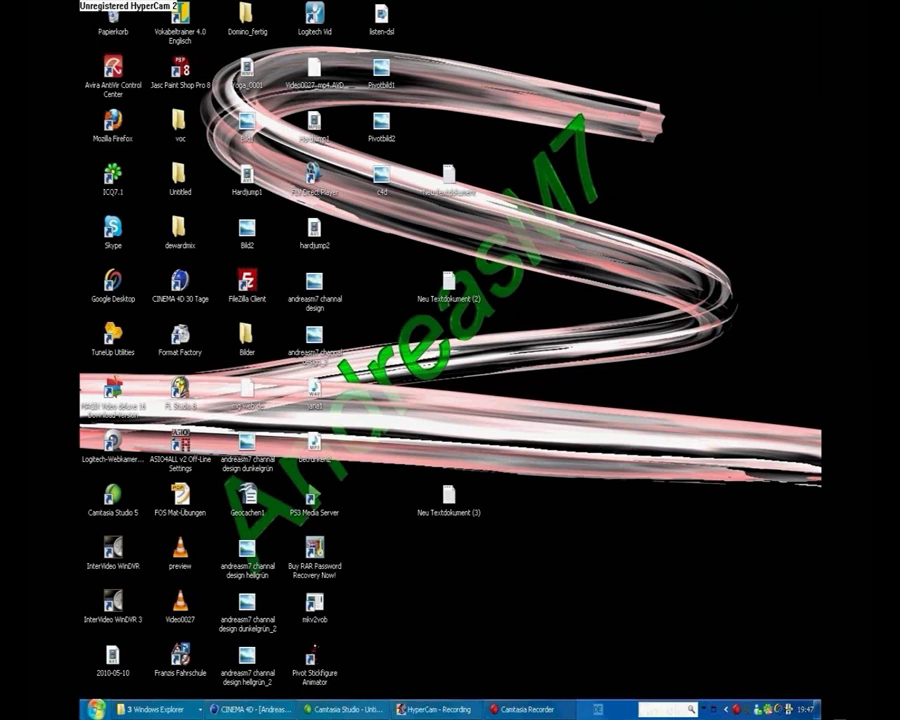
left_click(462, 630)
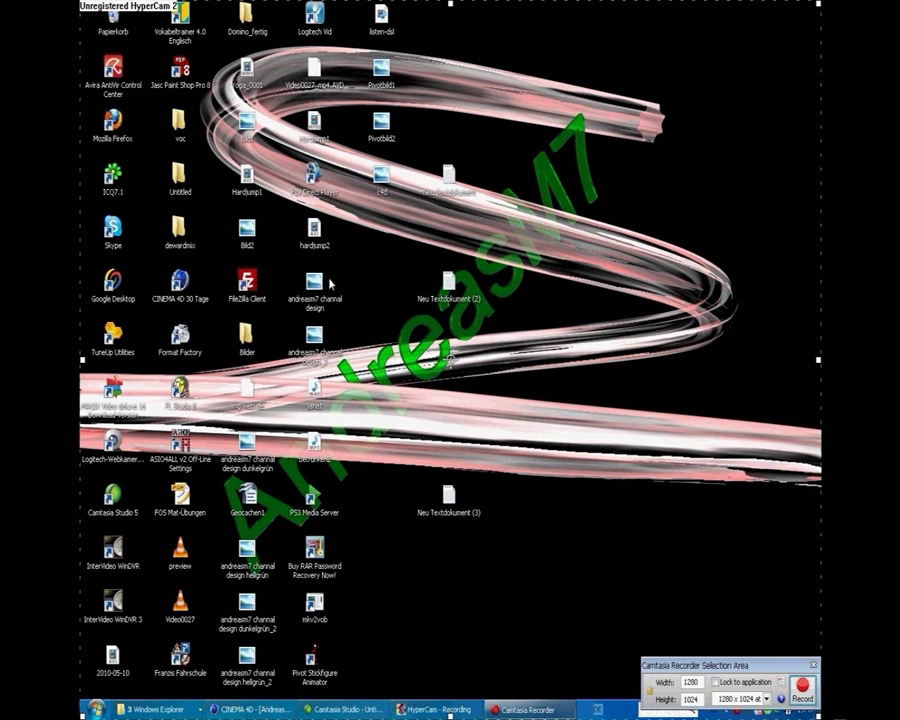
key("F9")
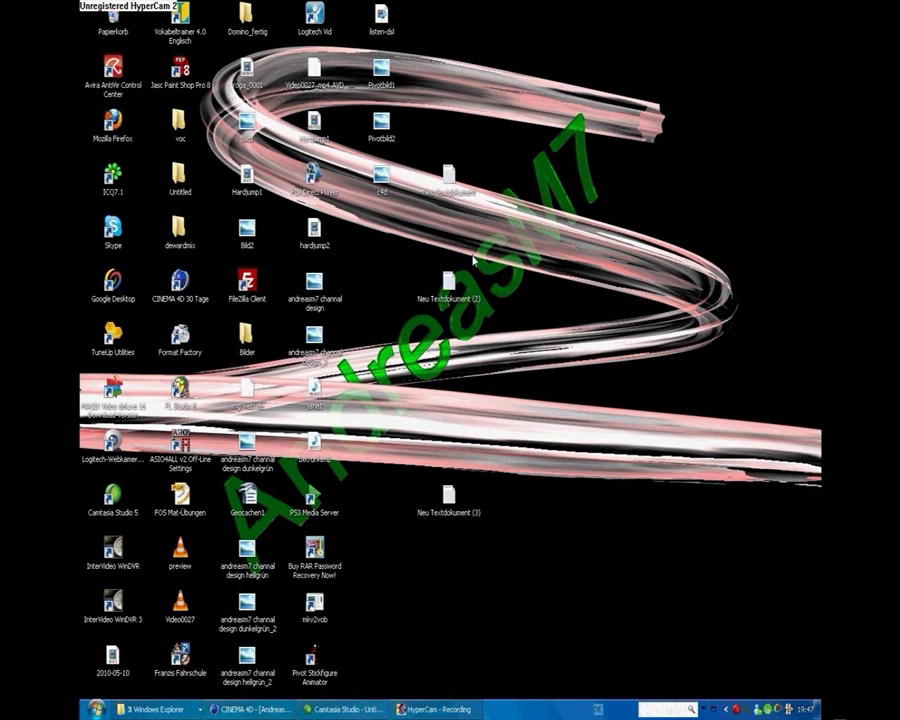
Step: Open and close the c4d image from the desktop during the capture and stop the recording
double_click(388, 189)
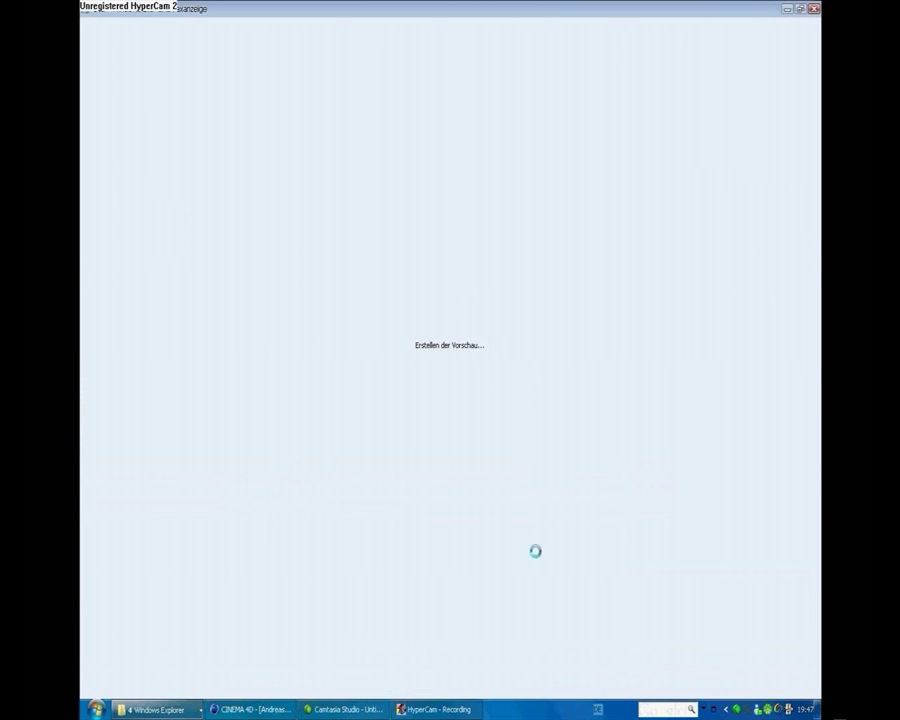
key("Escape")
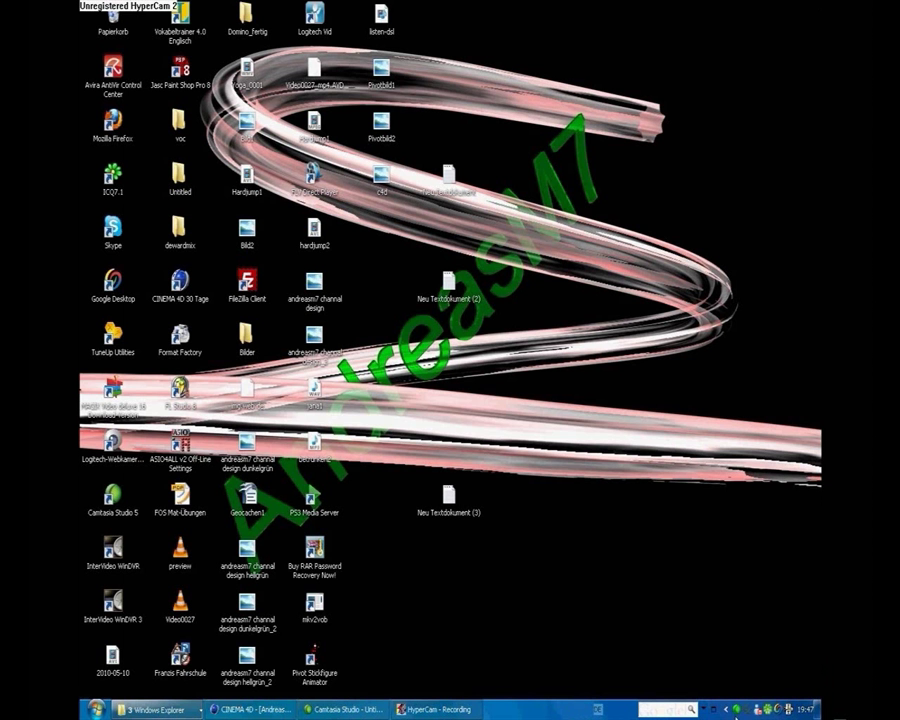
left_click(737, 708)
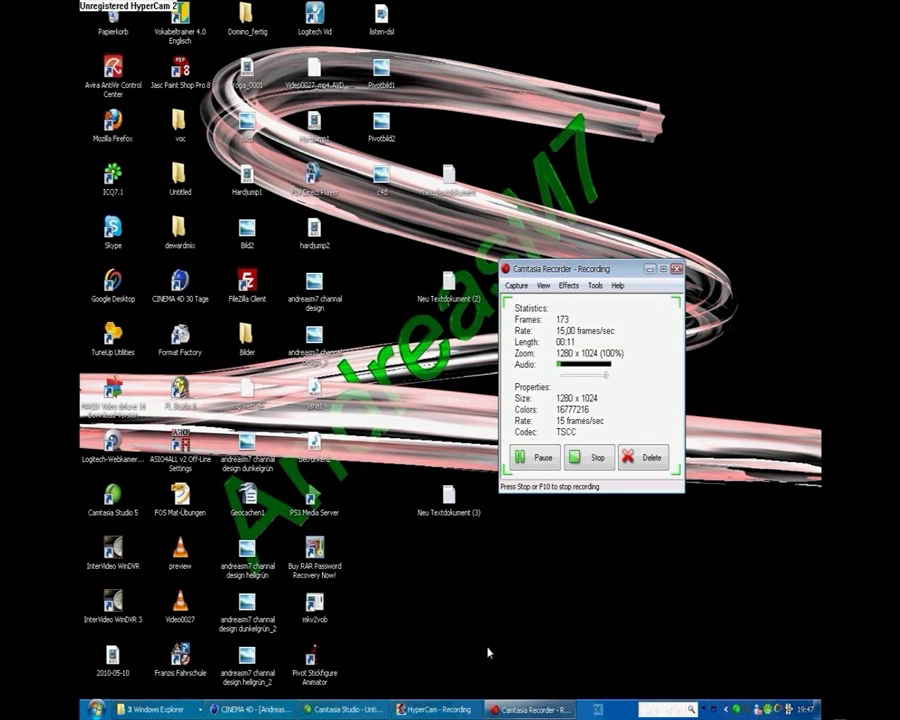
left_click(589, 457)
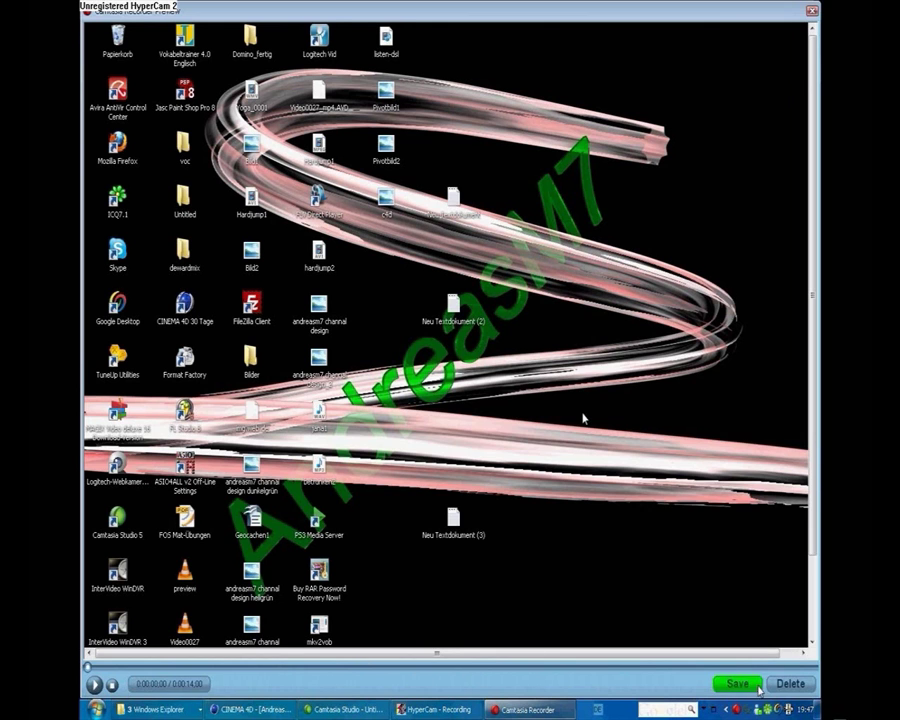
Step: Choose to save the recording and create a new folder named stuhl inside YoutubeTutorials
left_click(737, 684)
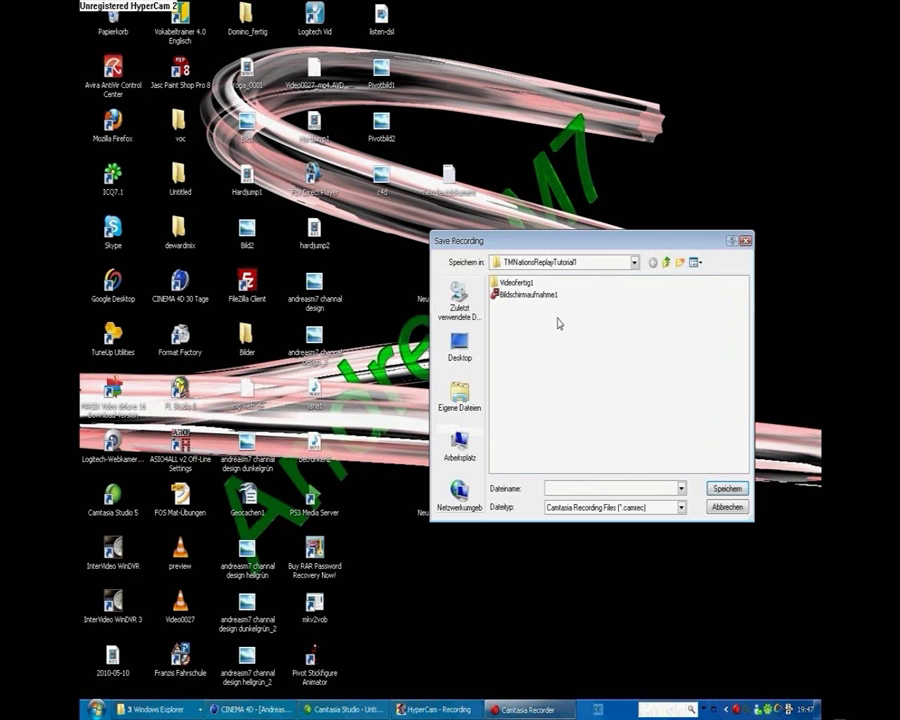
left_click(565, 262)
left_click(548, 388)
right_click(539, 432)
mouse_move(600, 516)
left_click(648, 516)
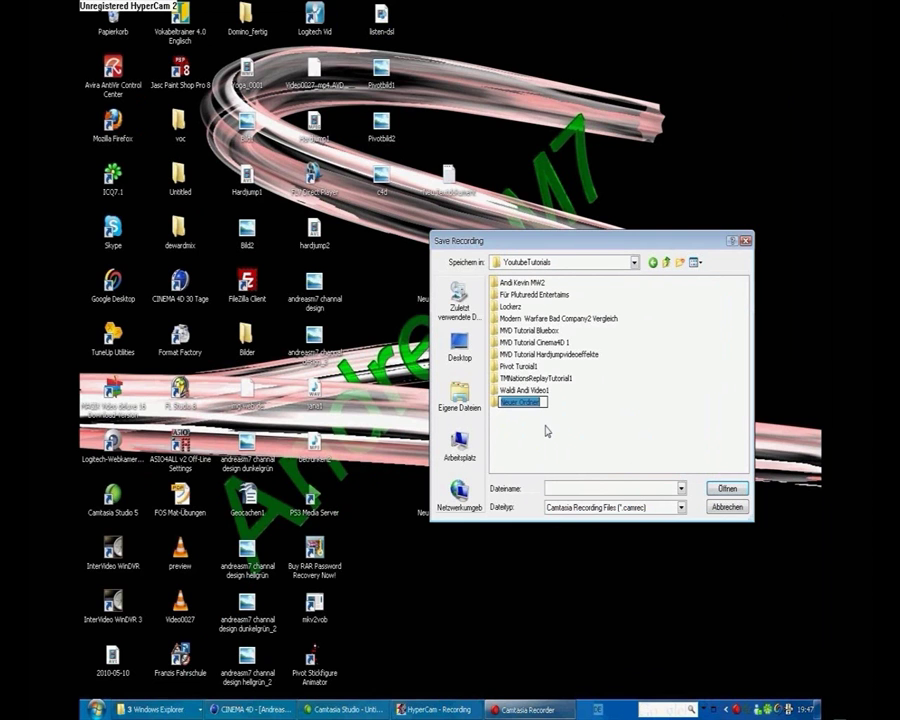
type("stuhl")
Step: Save the recording in the stuhl folder under the file name sfgh
left_click(504, 400)
double_click(504, 400)
type("stuhl")
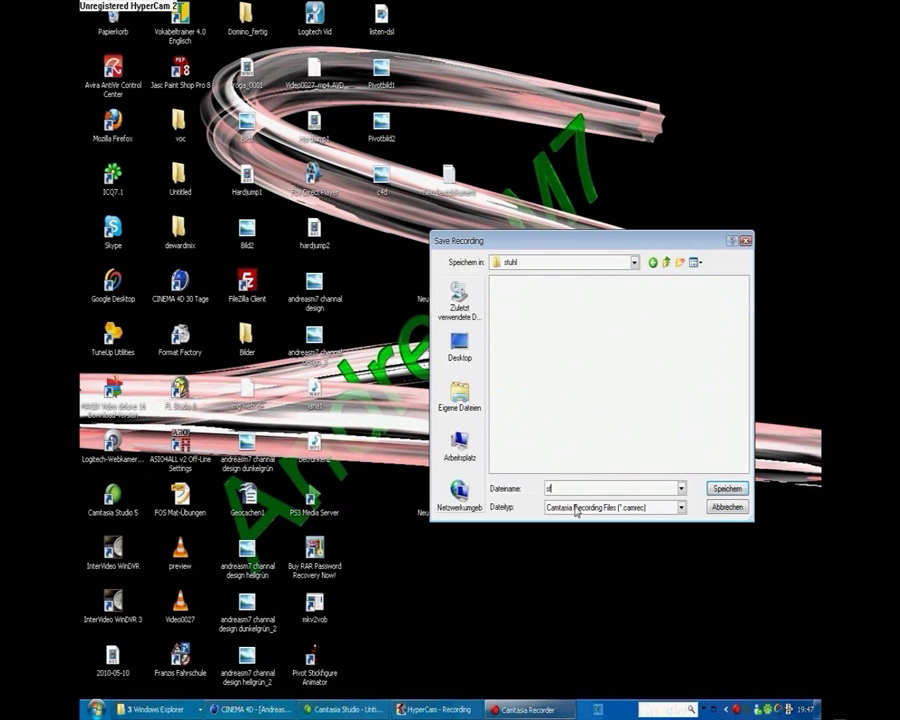
left_click(727, 488)
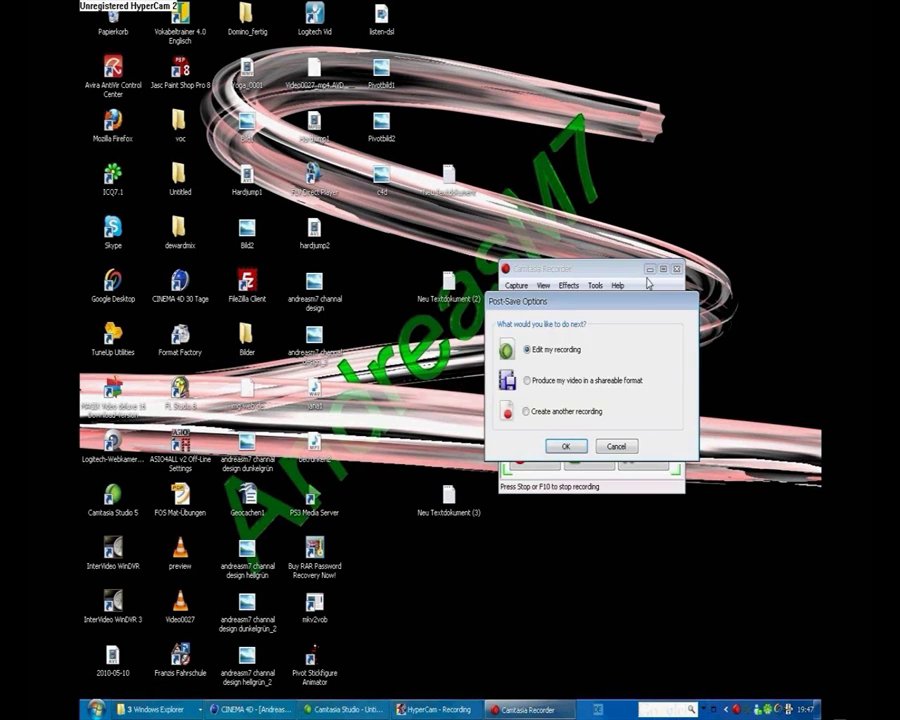
Step: Choose to edit the saved recording and load it into the Camtasia Studio project
left_click(560, 446)
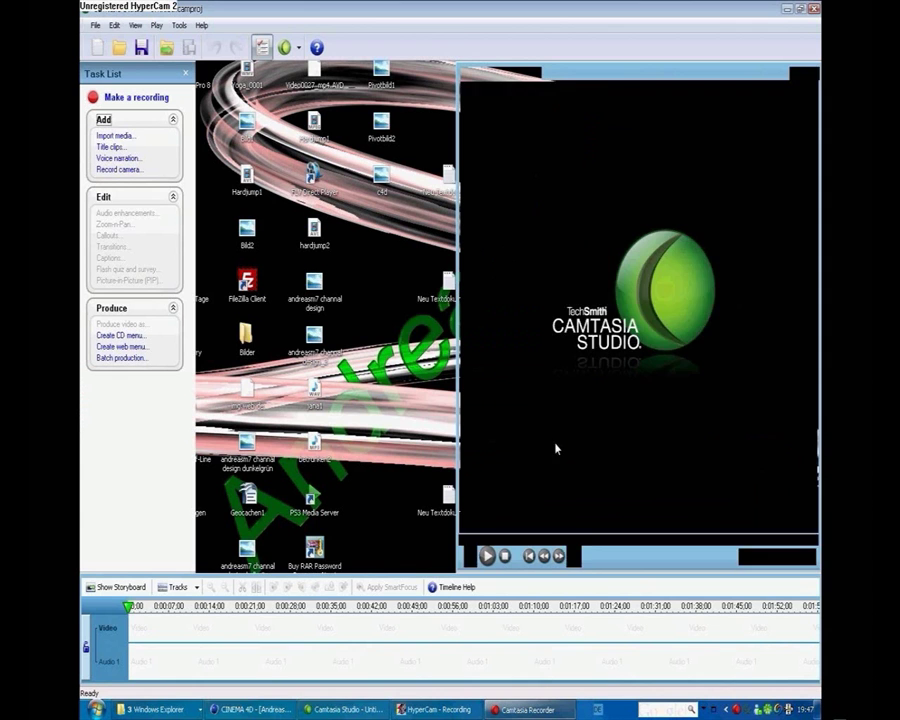
left_click(448, 455)
left_click(472, 487)
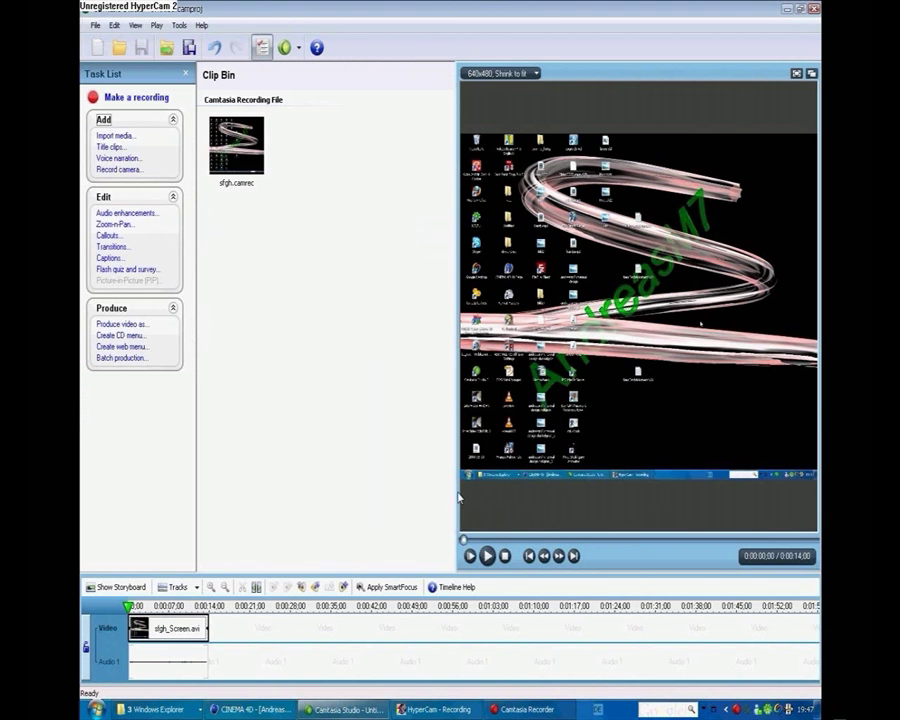
Step: Play back the recorded clip in the preview to check it and stop playback
left_click(488, 557)
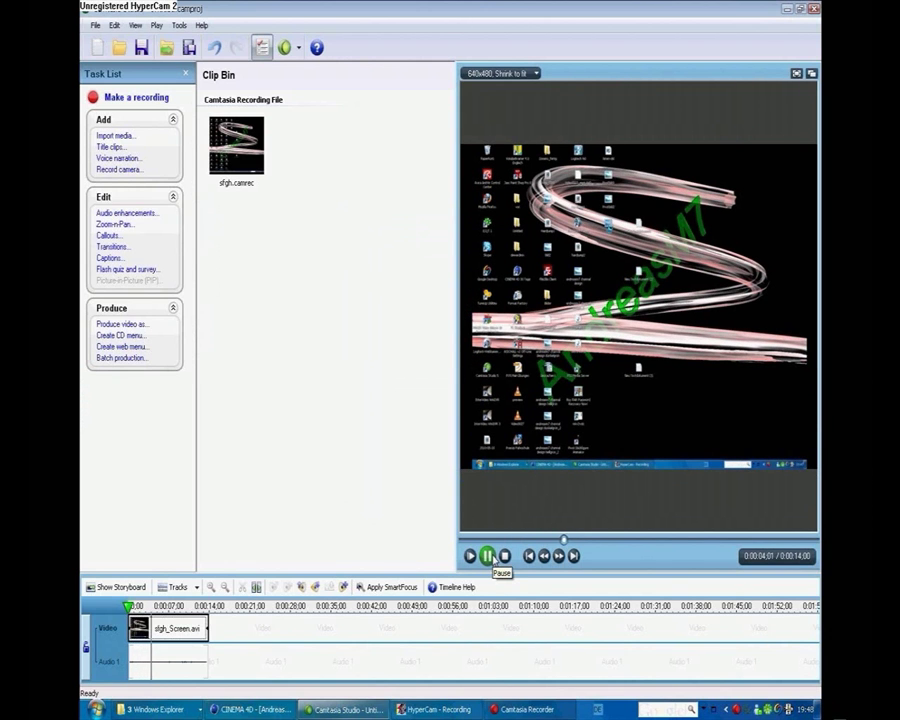
left_click(505, 557)
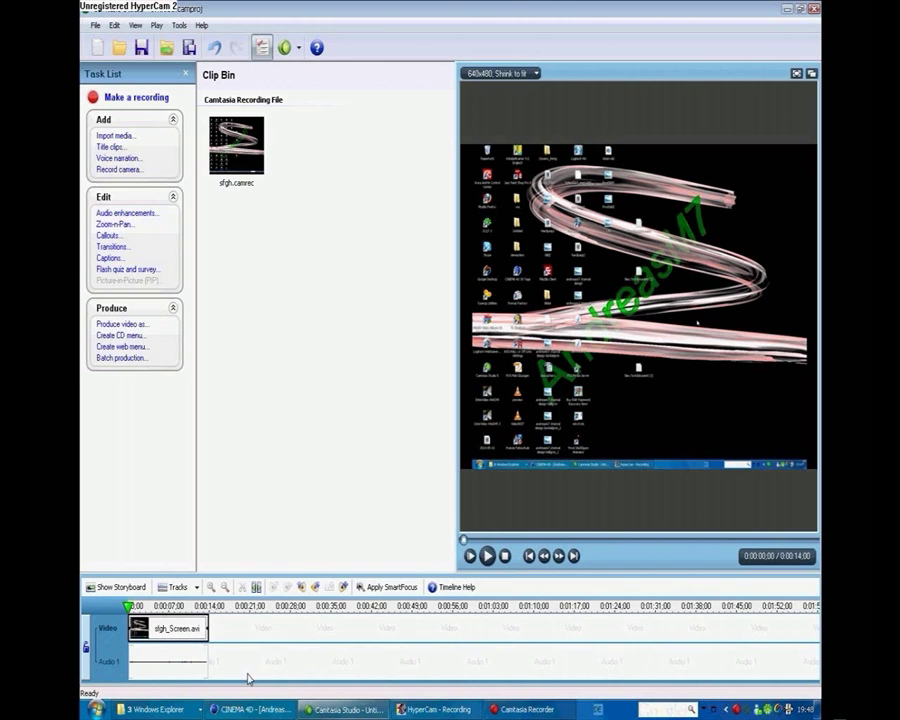
left_click(487, 557)
left_click(497, 549)
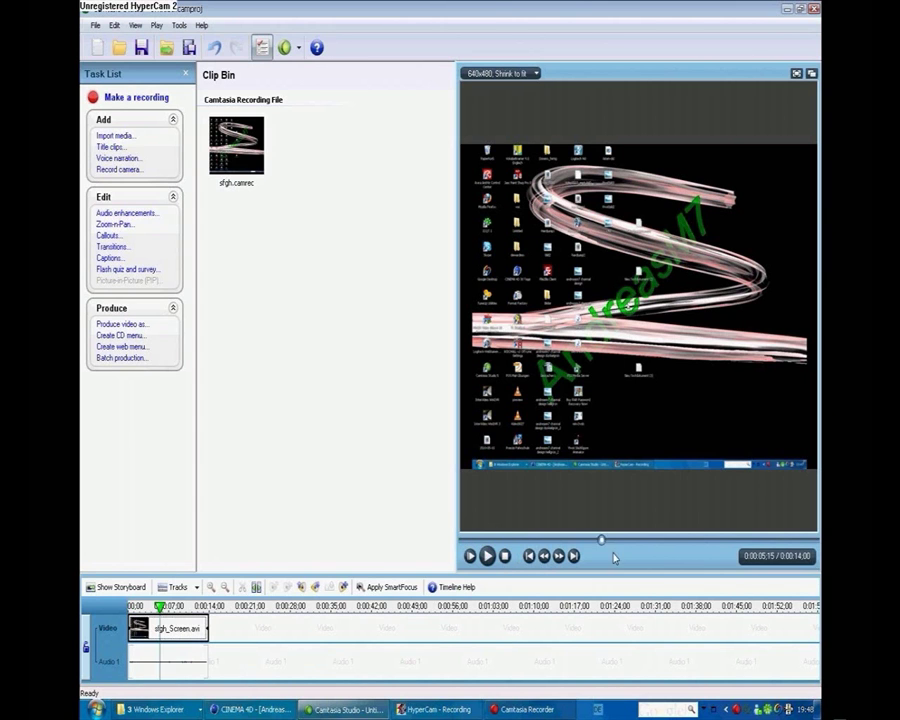
left_click(504, 556)
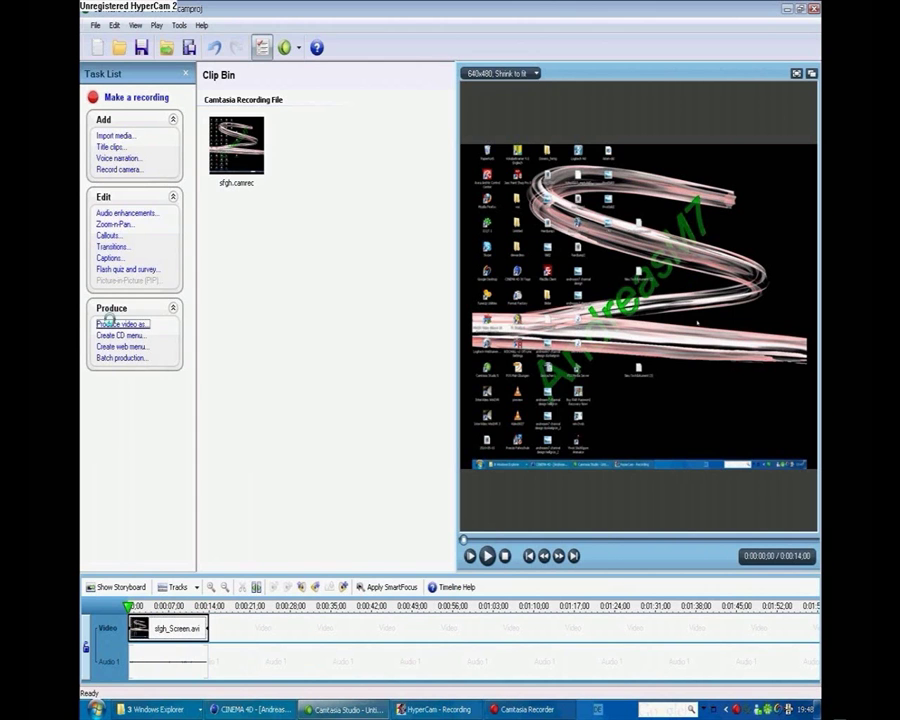
Step: Start producing the video with custom production settings and WMV - Windows Media video as the format
left_click(116, 325)
left_click(423, 379)
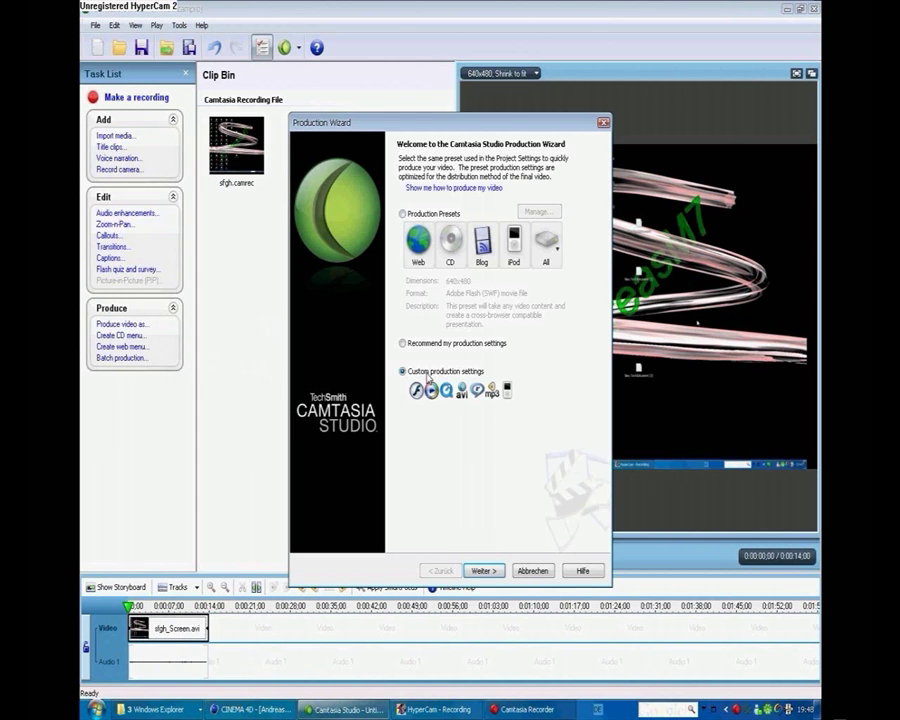
left_click(483, 570)
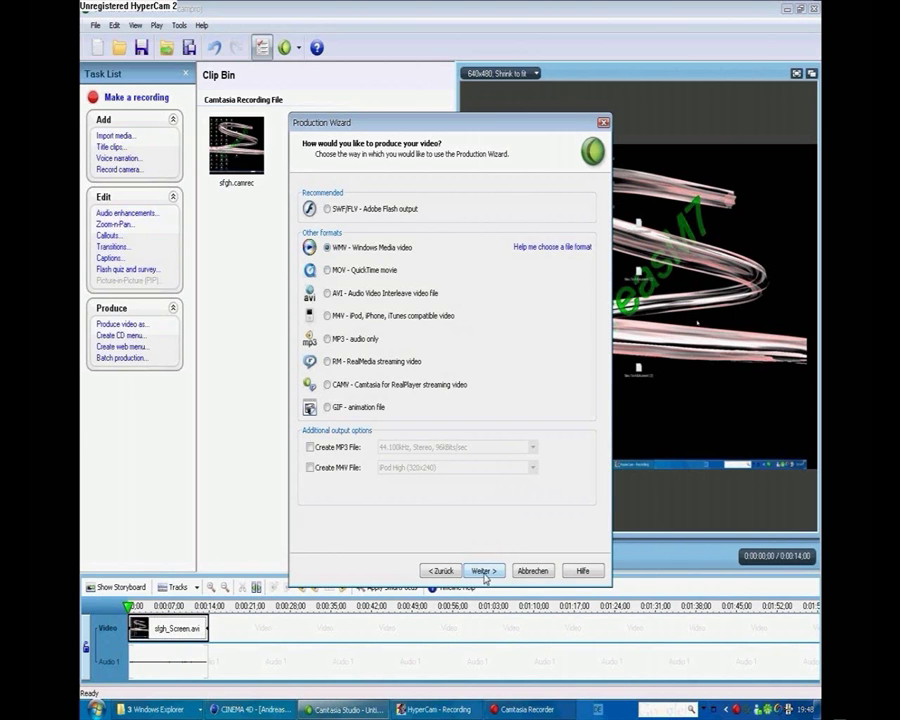
left_click(484, 572)
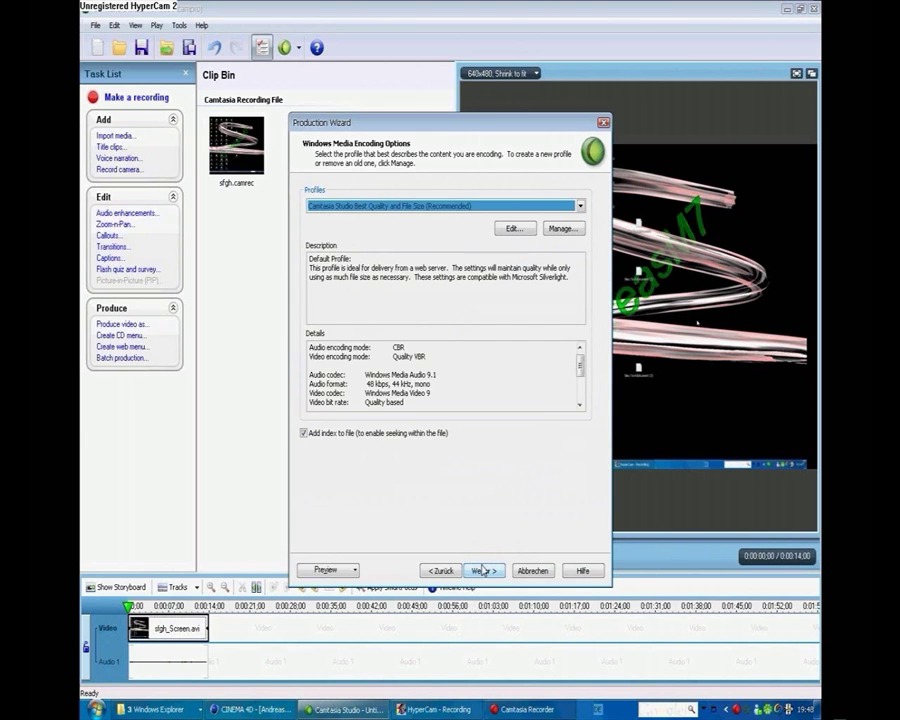
Step: Accept the recommended best-quality encoding profile, the largest video size of 1280x1024, and the default video and marker options
left_click(484, 571)
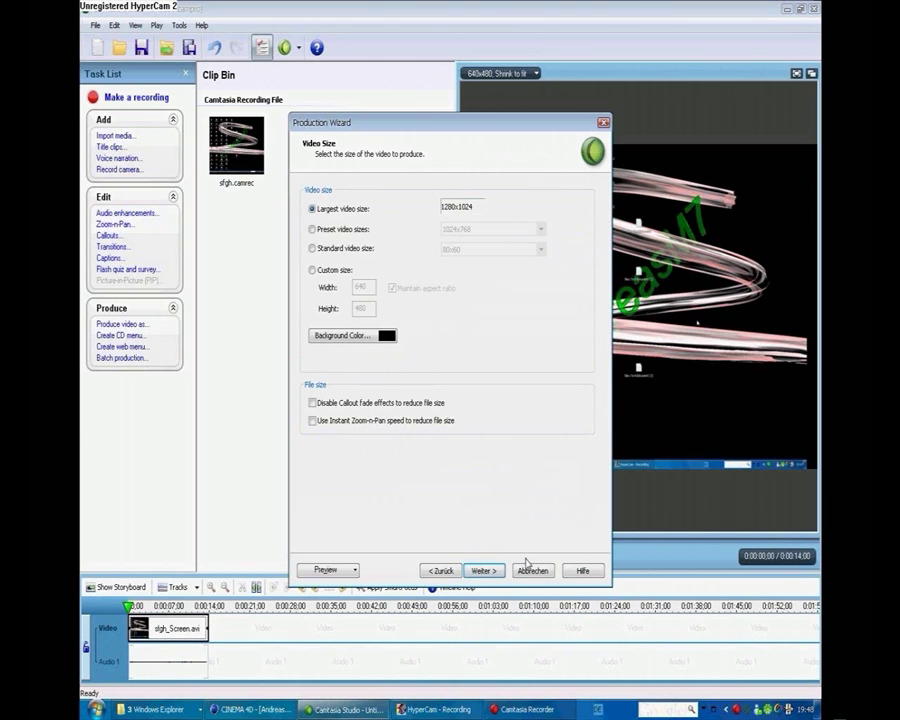
left_click(482, 572)
left_click(480, 574)
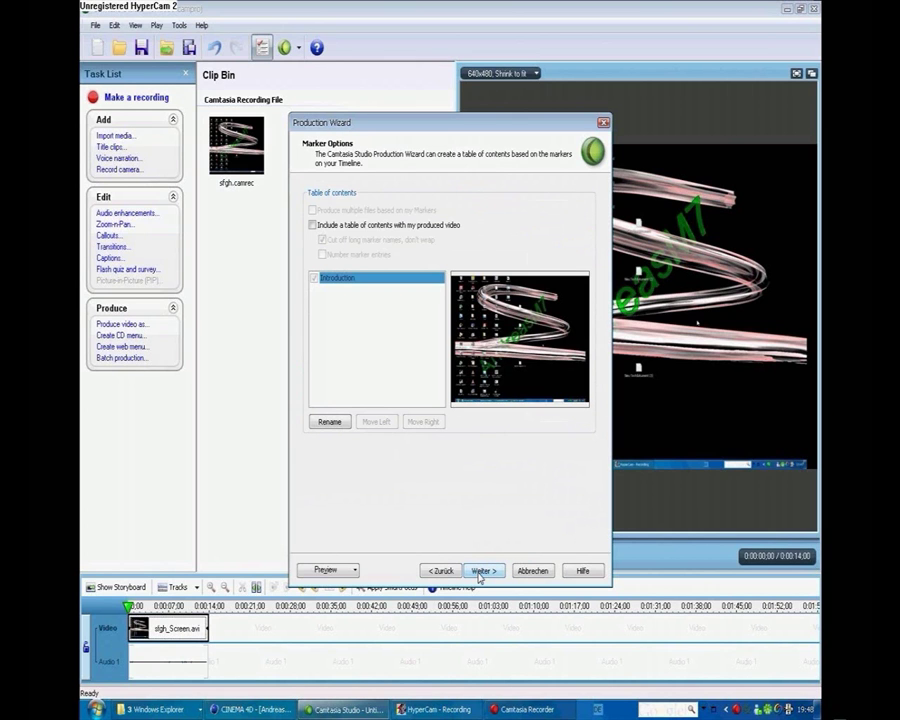
left_click(479, 572)
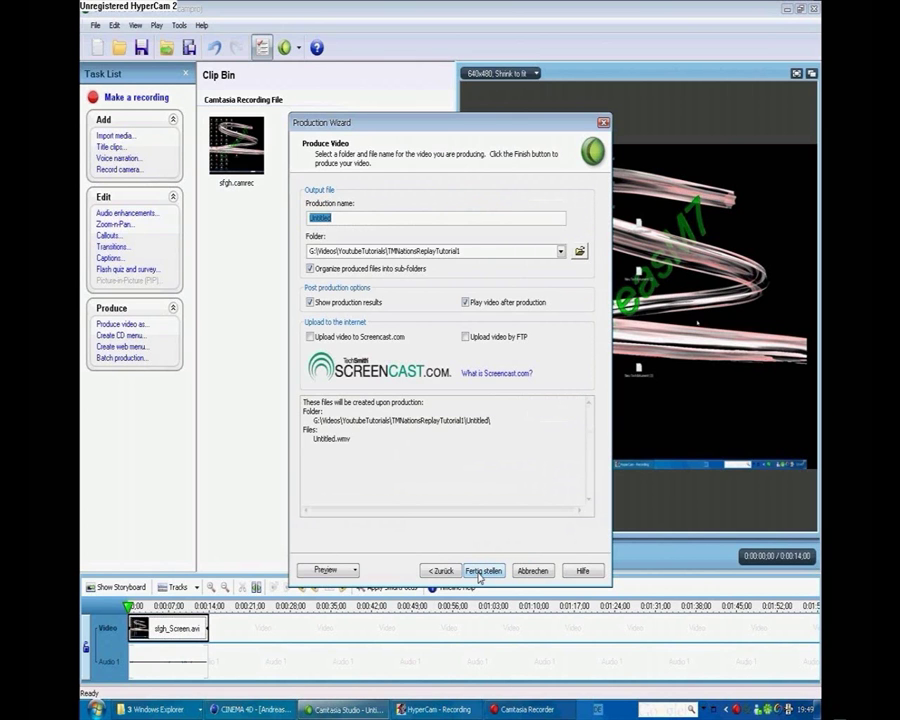
Step: Set the output location to the YoutubeTutorials\stuhl folder, name the production video1, and produce the WMV video
left_click(579, 251)
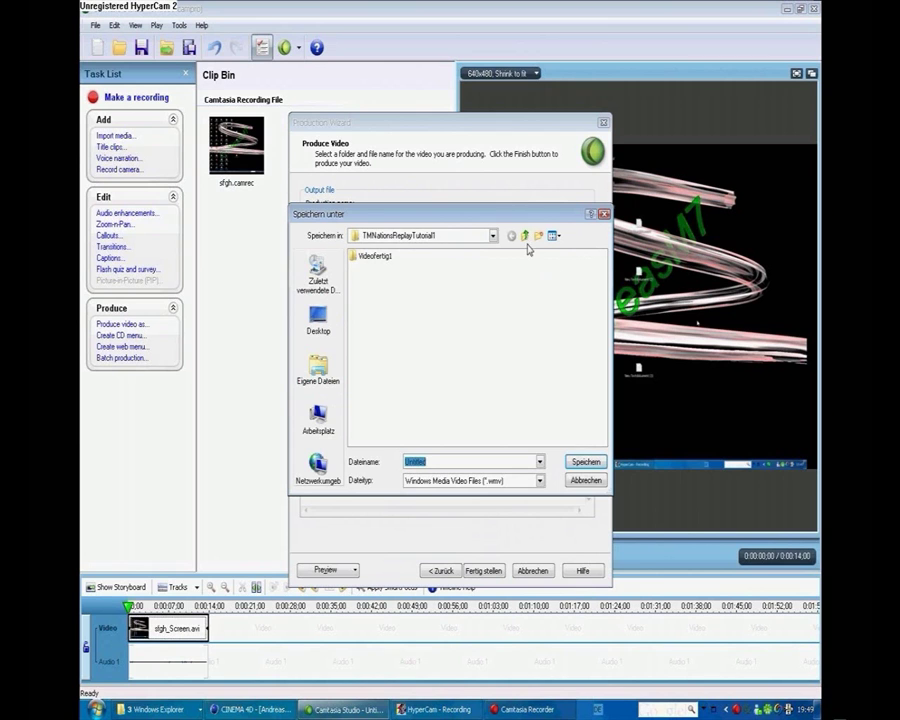
left_click(525, 235)
double_click(366, 350)
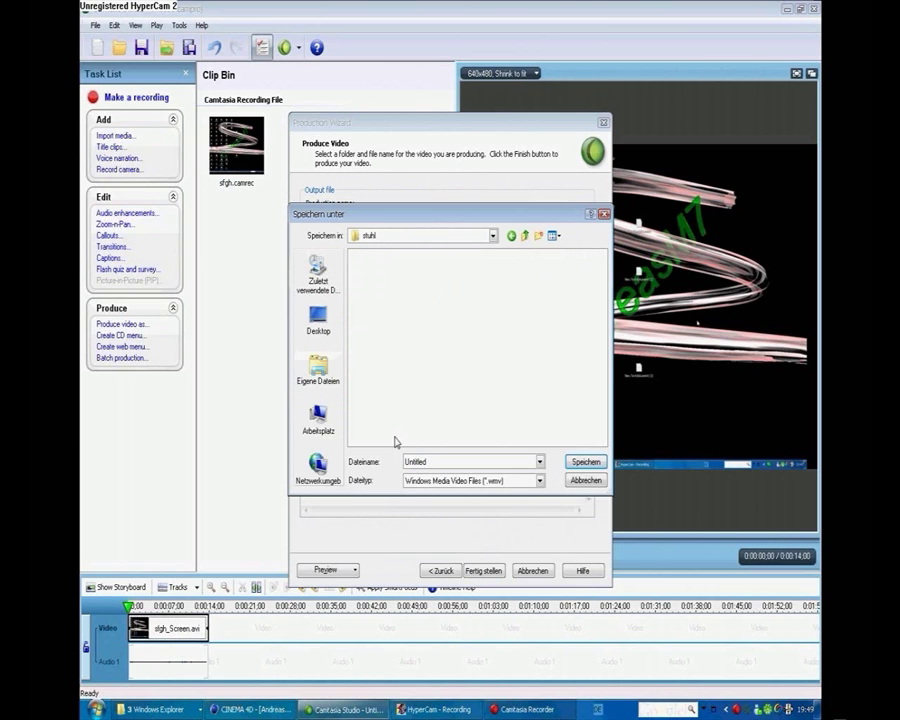
type("video1")
key("Return")
left_click(483, 680)
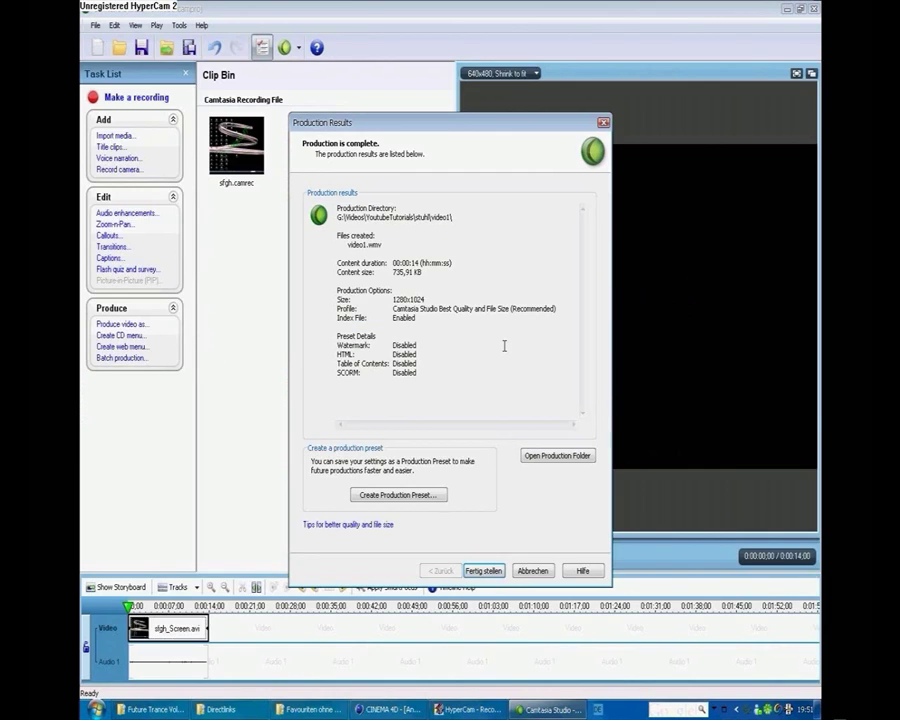
Step: Check the playback of the produced video, close the media player, and dismiss the production results
left_click(482, 567)
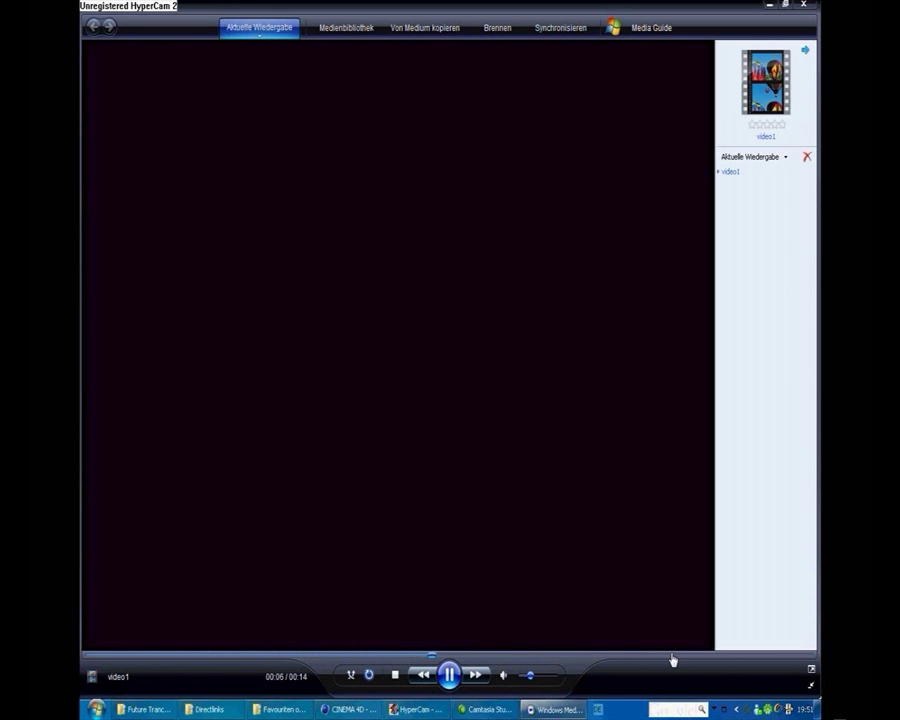
left_click(804, 4)
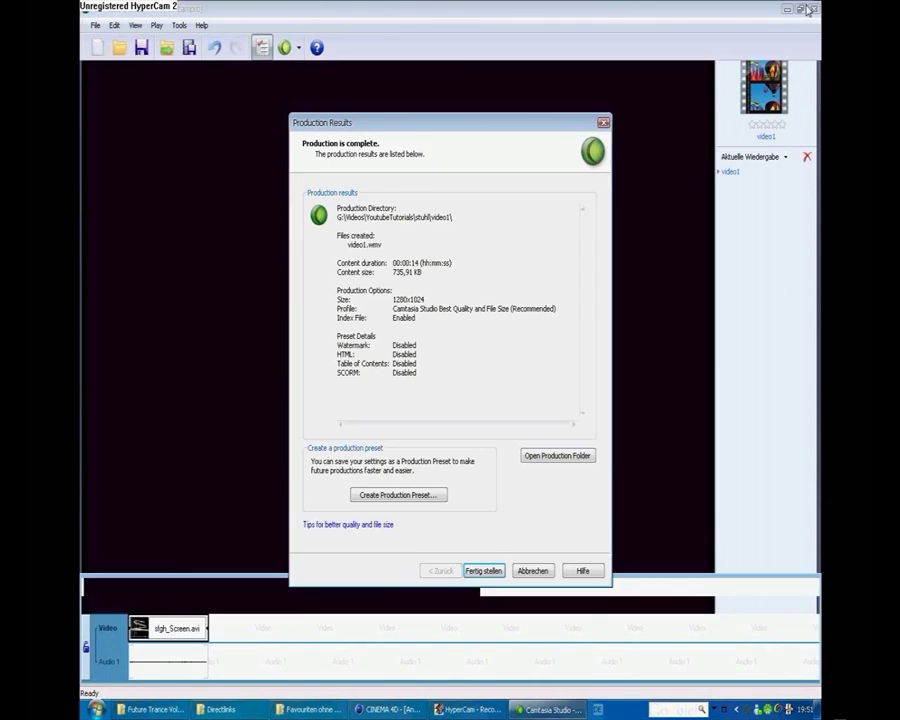
left_click(483, 570)
Step: Exit the video editor without saving the changes to the untitled project
left_click(811, 6)
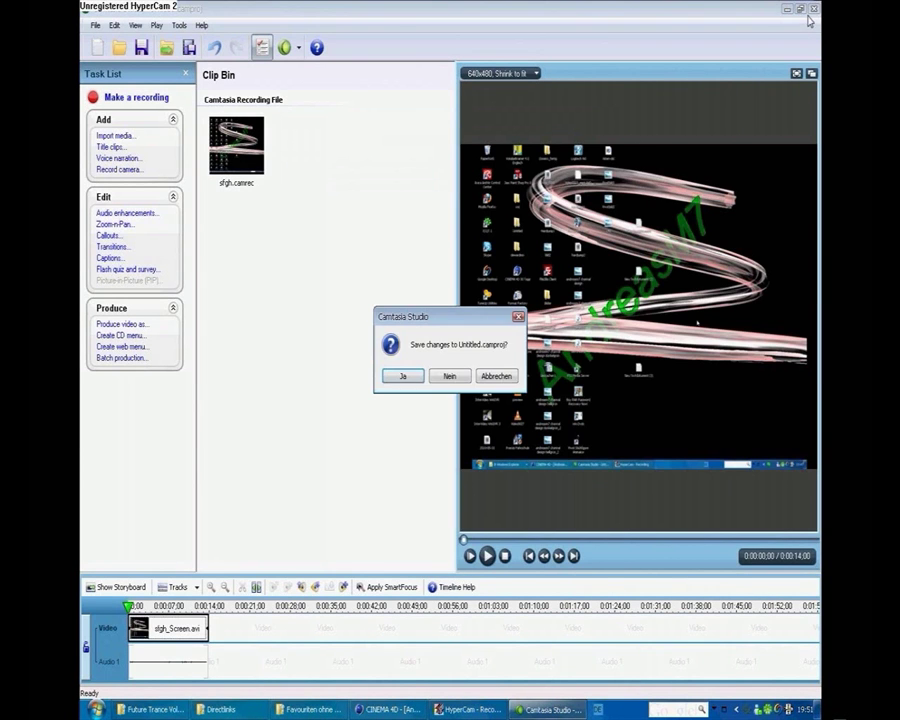
left_click(448, 375)
left_click_drag(594, 434, 510, 244)
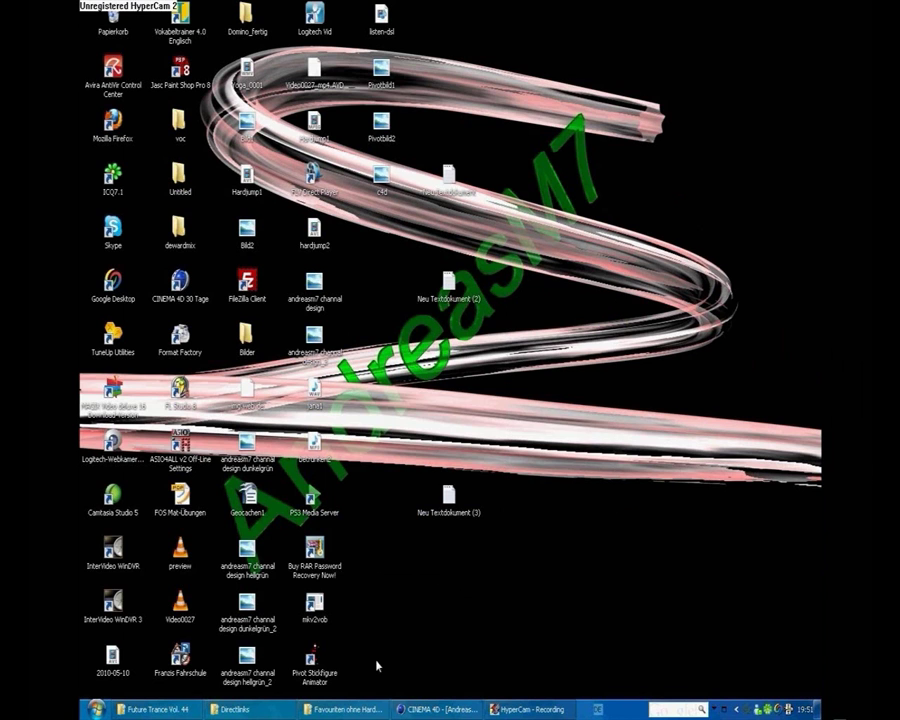